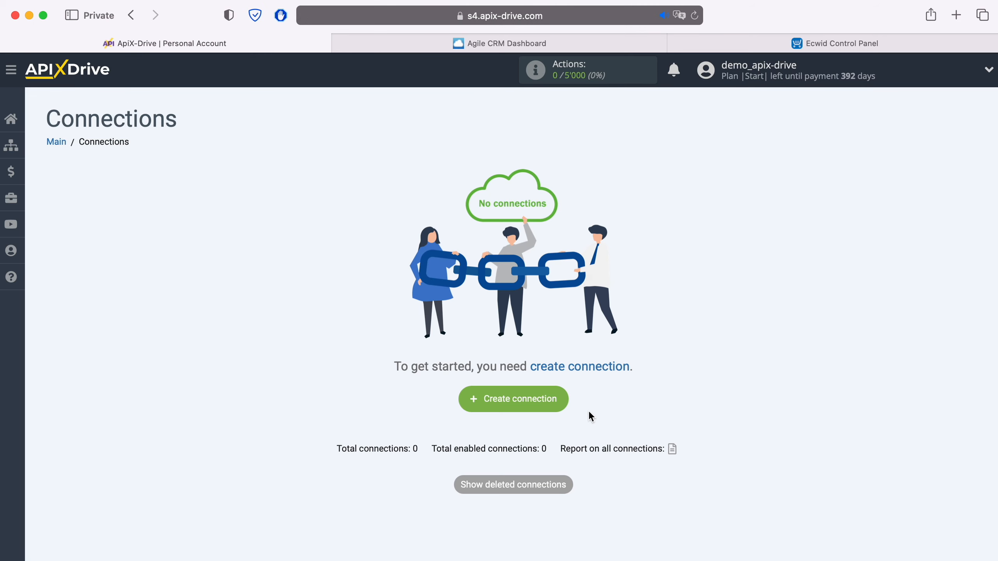
- Create a new connection with Agile CRM as the source and Get CONTACTS (new) as its action
left_click(557, 398)
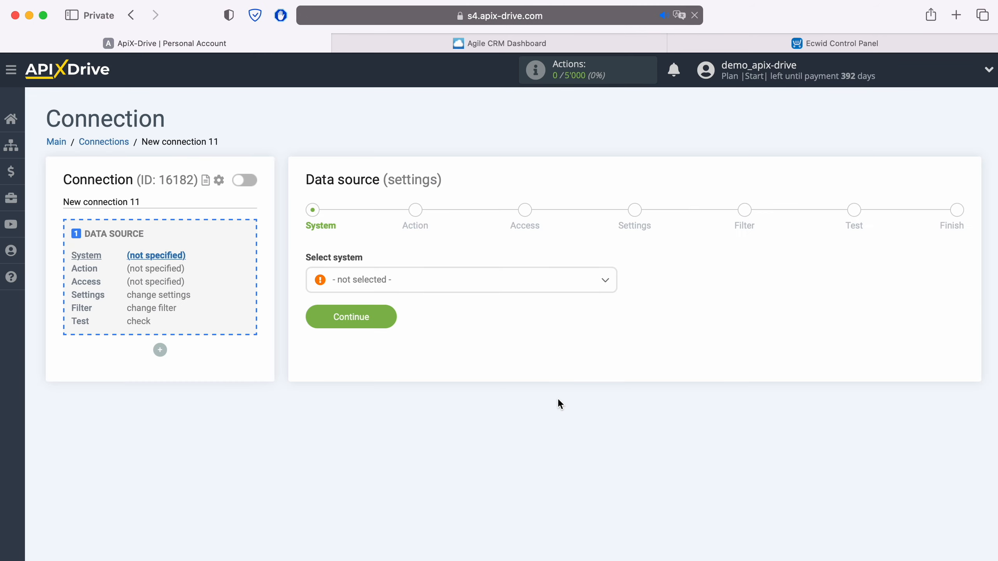
left_click(450, 285)
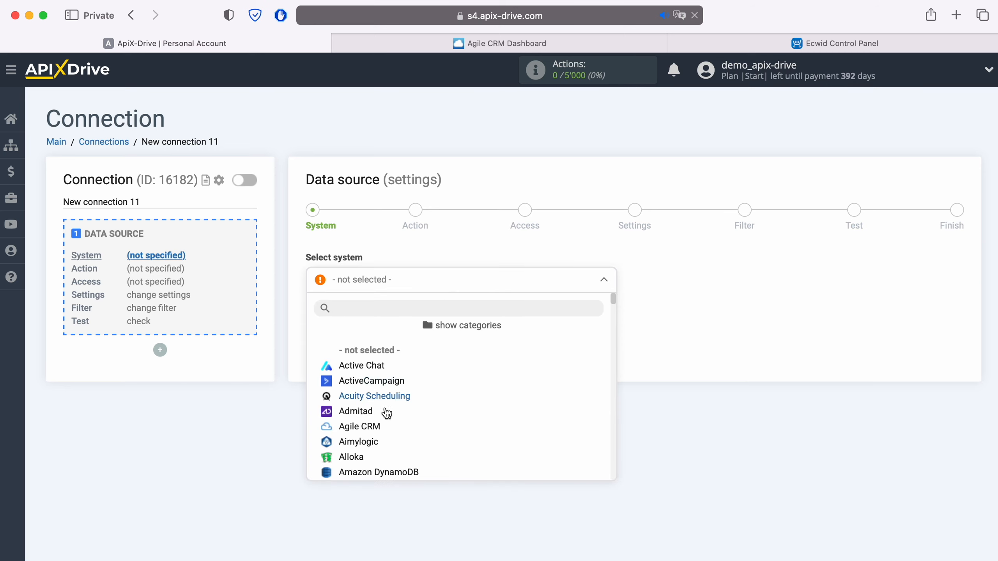
left_click(376, 427)
left_click(390, 317)
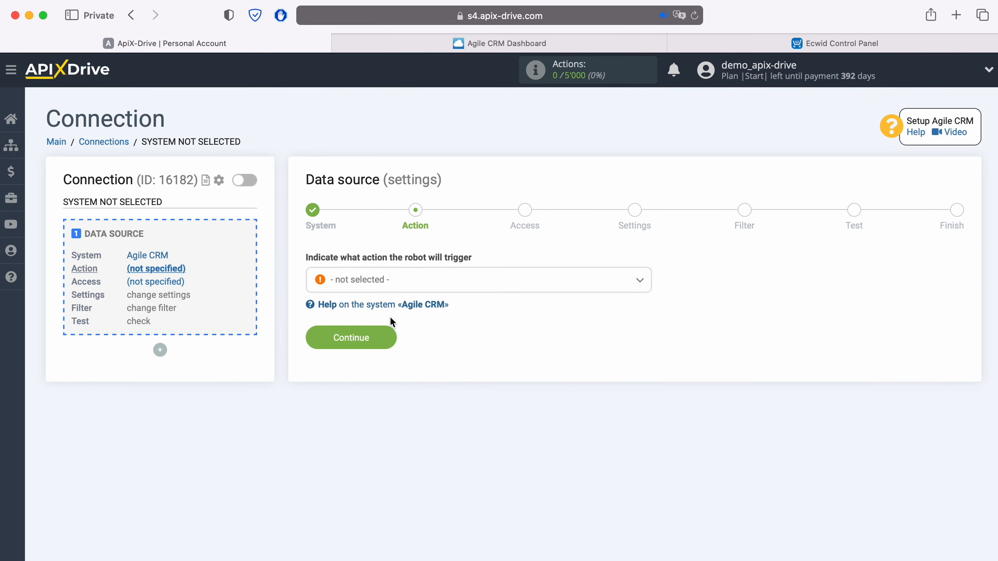
left_click(426, 280)
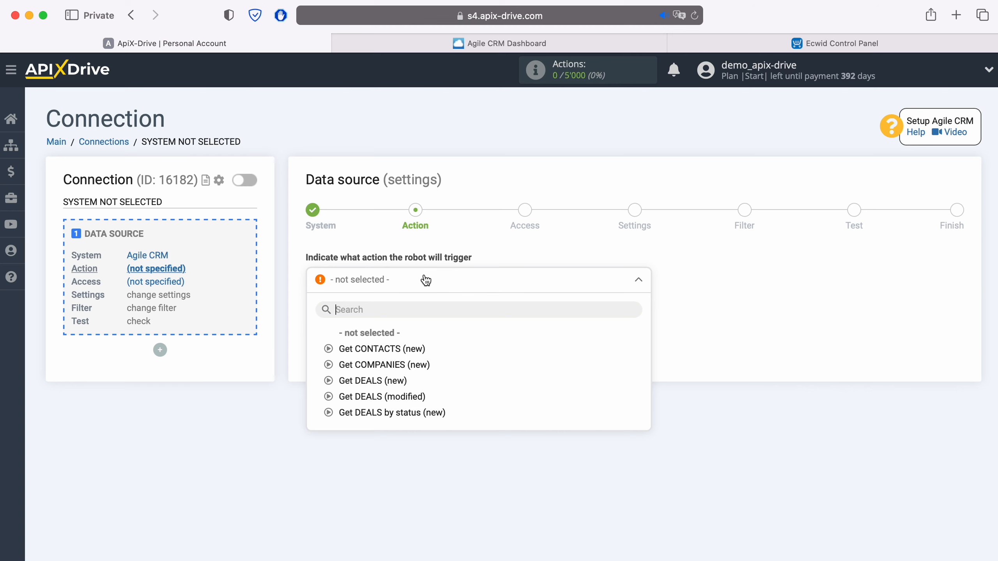
left_click(405, 349)
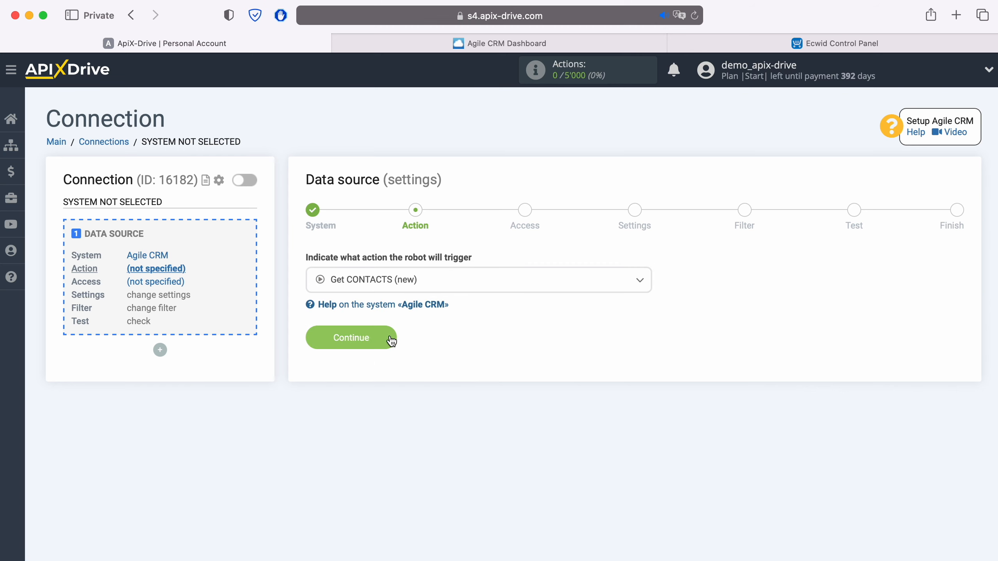
left_click(390, 338)
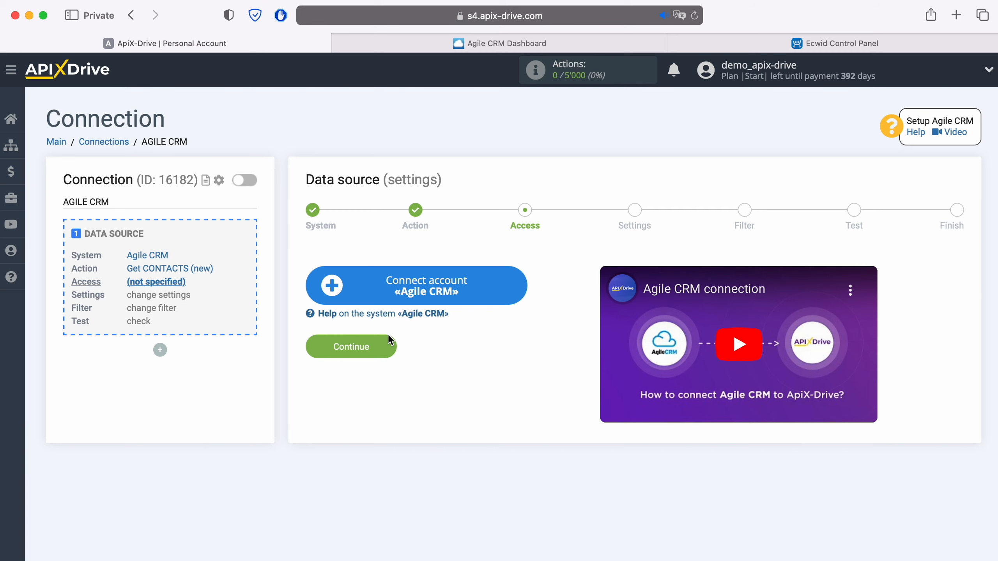
- Open the Connect account «Agile CRM» form, then go to the Agile CRM dashboard
left_click(517, 283)
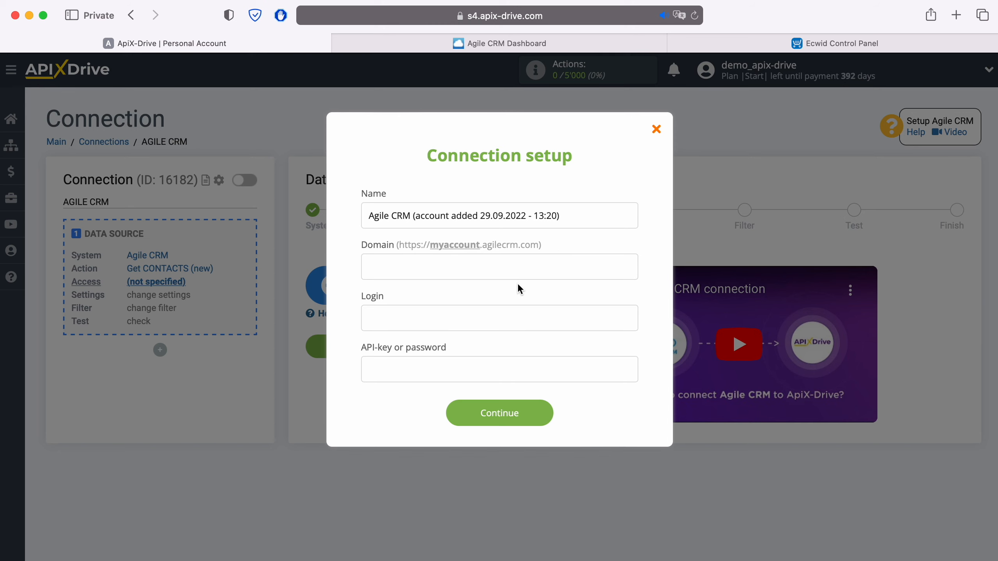
left_click(585, 43)
- Copy the domain apixdrivecom from the Agile CRM web address
left_click(602, 15)
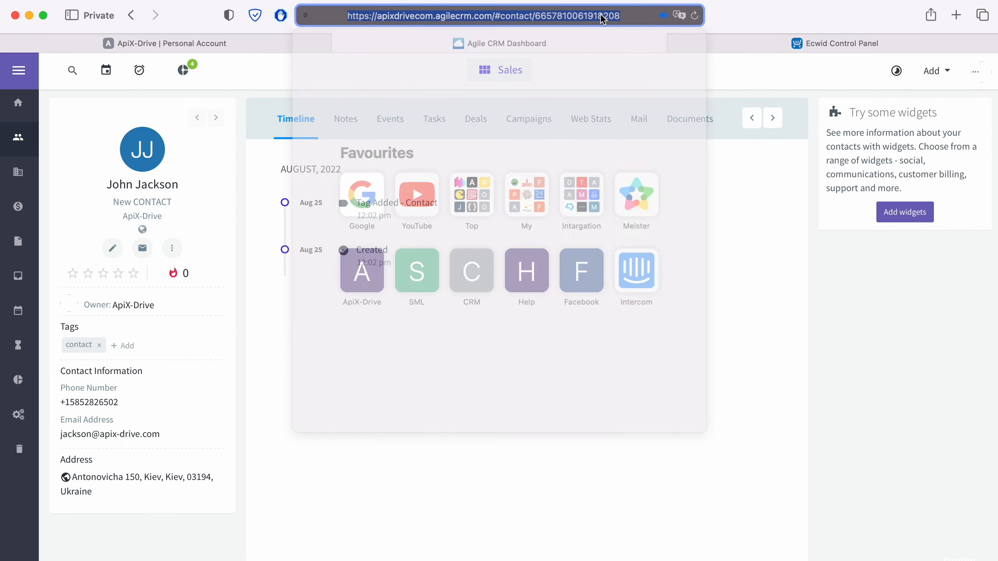
left_click(603, 15)
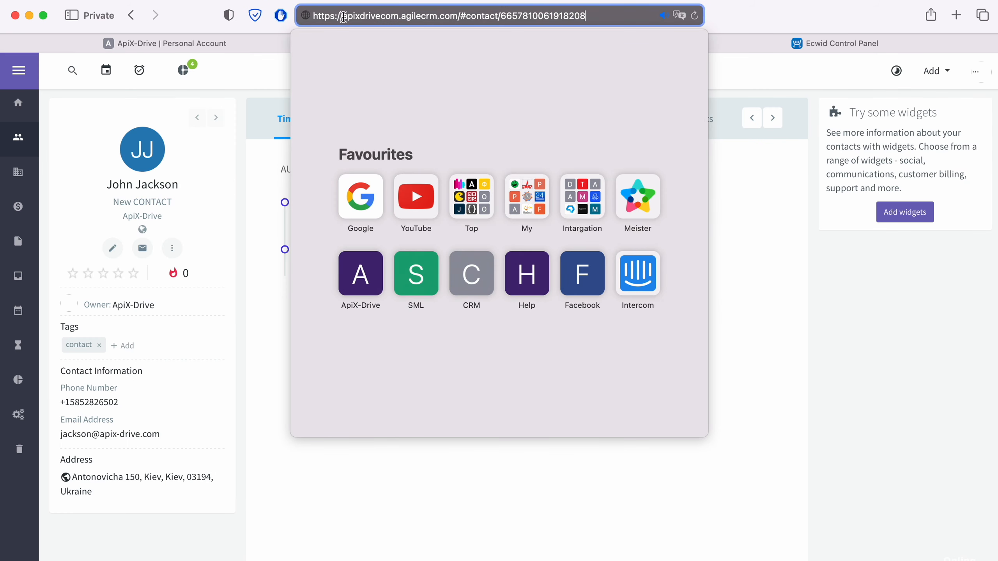
left_click_drag(343, 16, 401, 17)
left_click(387, 17)
right_click(400, 17)
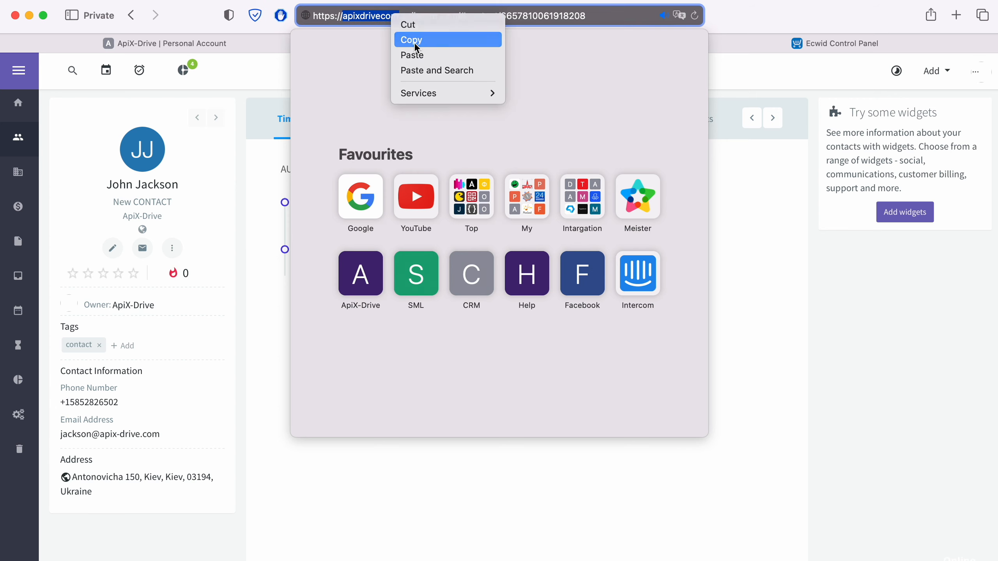
left_click(414, 43)
left_click(248, 46)
- Paste apixdrivecom into the Domain field and enter the account's login e-mail in Login
right_click(403, 263)
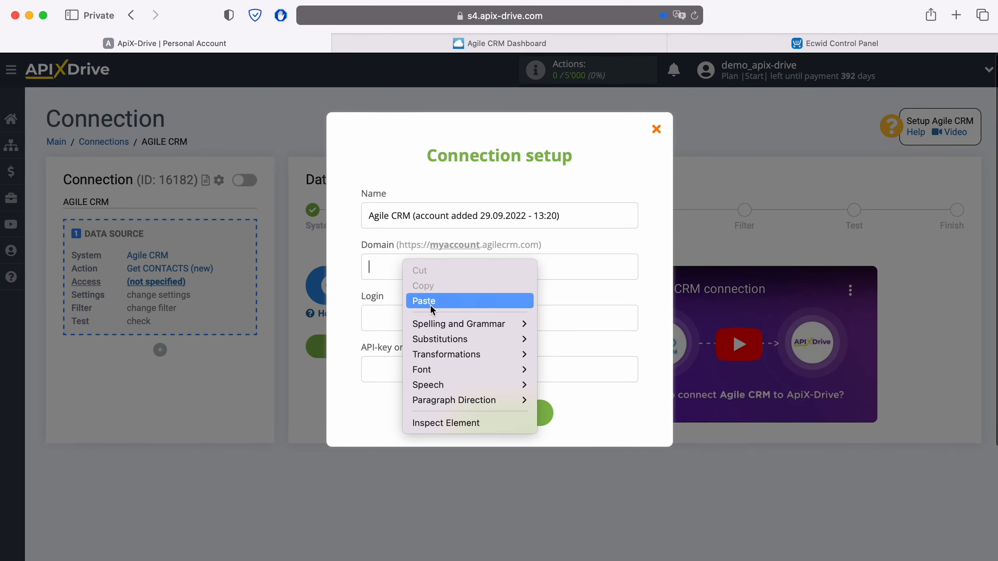
left_click(430, 304)
left_click(416, 315)
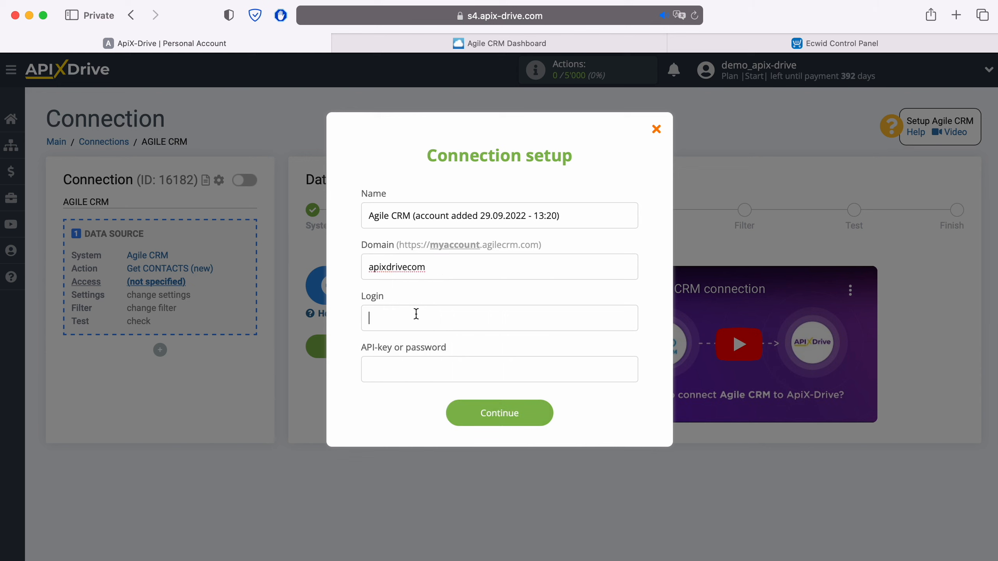
key("Tab")
- Copy the REST API key from Agile CRM's Admin Settings > Developers & API page
left_click(560, 47)
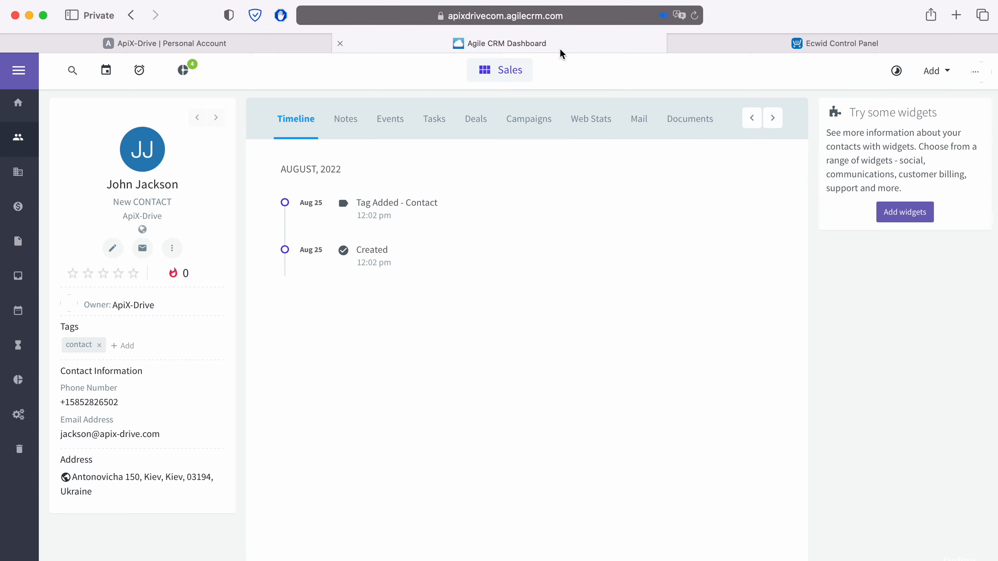
left_click(976, 72)
left_click(863, 151)
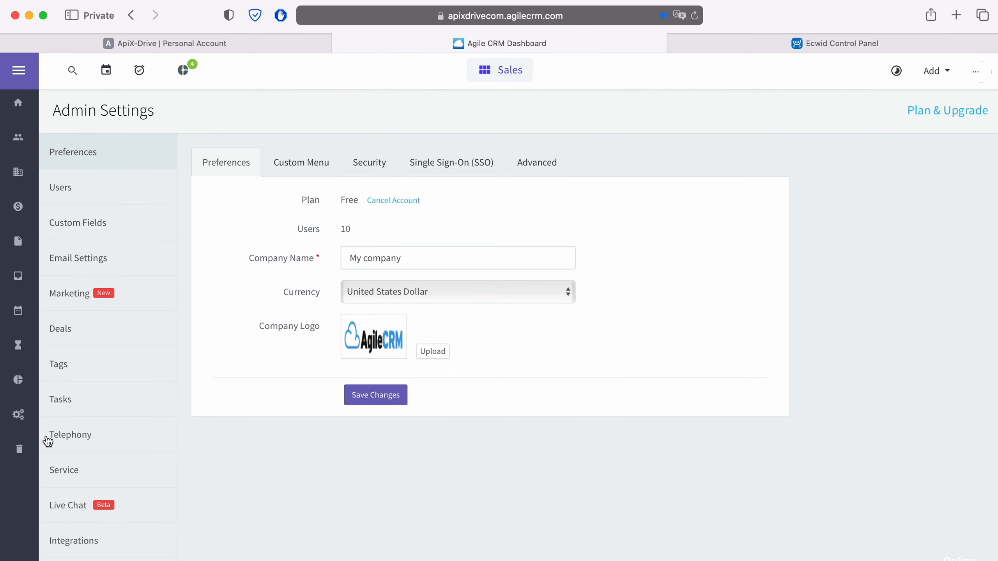
scroll(63, 441, "down", 3)
left_click(98, 528)
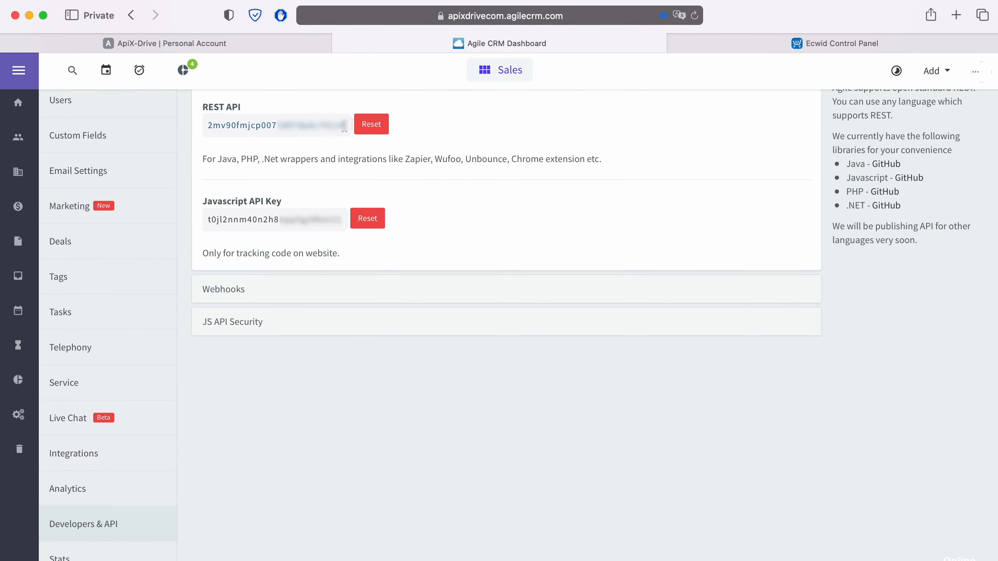
left_click_drag(344, 125, 208, 128)
right_click(220, 126)
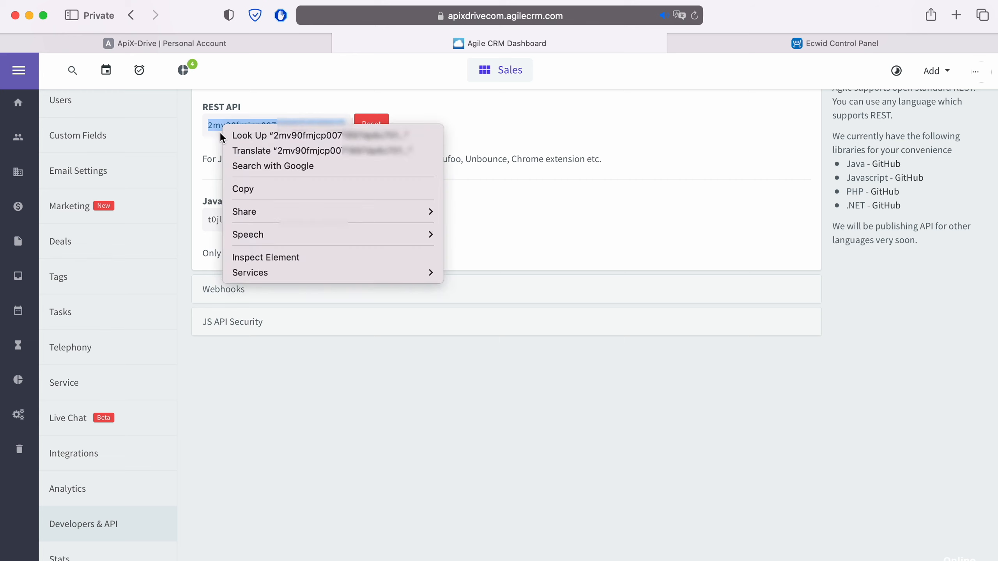
left_click(242, 190)
left_click(229, 42)
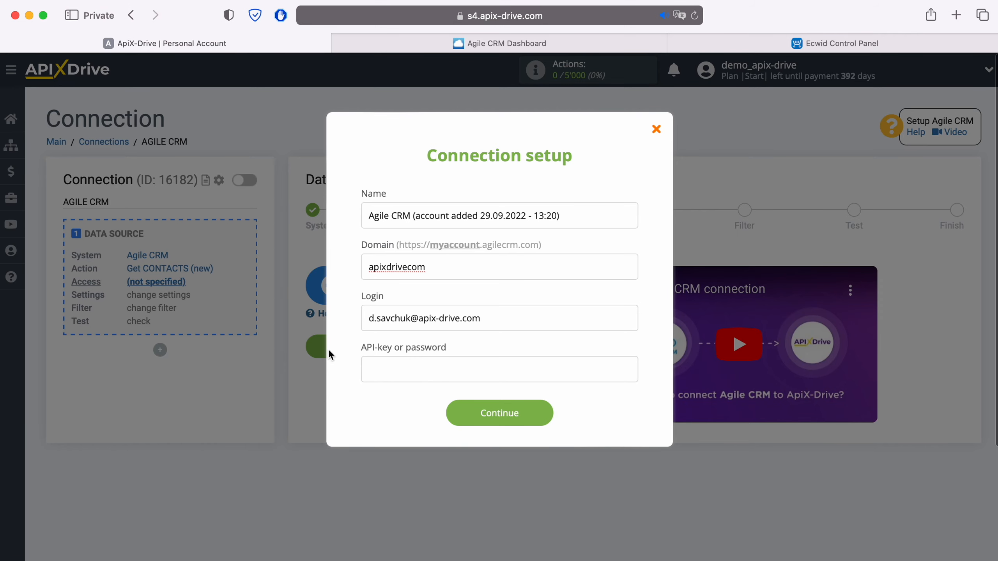
- Paste the REST API key into the API-key field and save the Agile CRM account
right_click(386, 363)
left_click(407, 404)
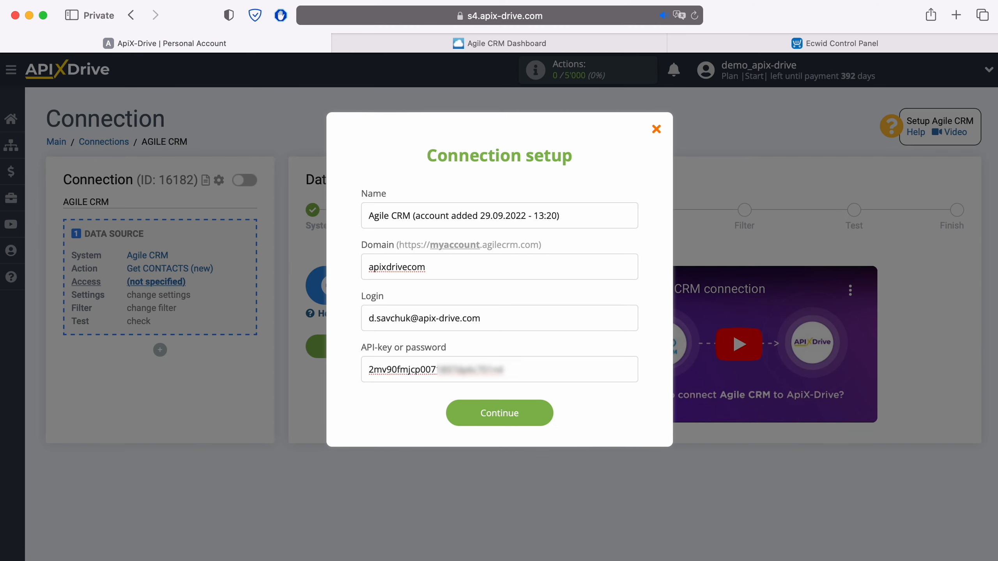
left_click(550, 413)
- Select the newly added Agile CRM login and proceed to Settings
left_click(523, 287)
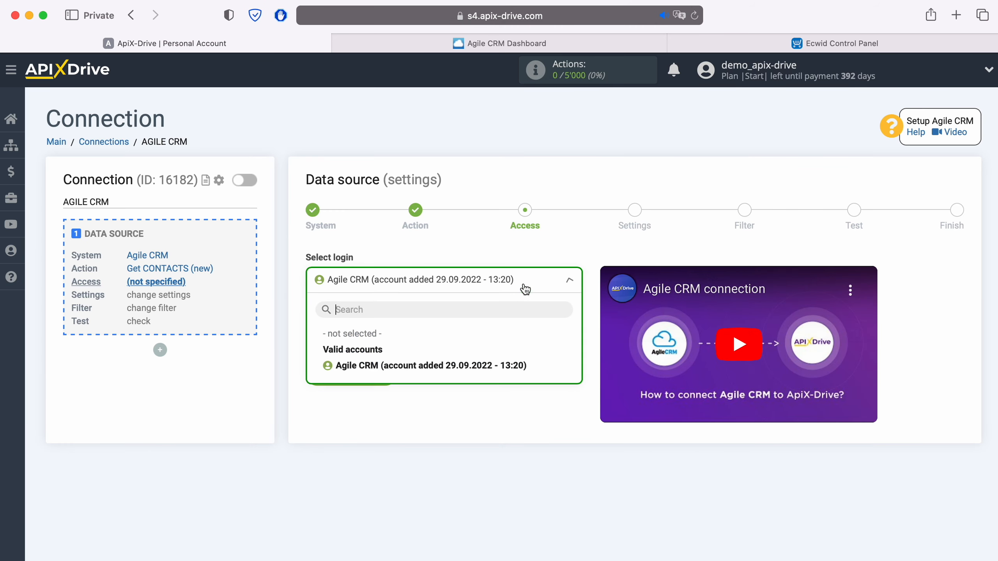
left_click(499, 366)
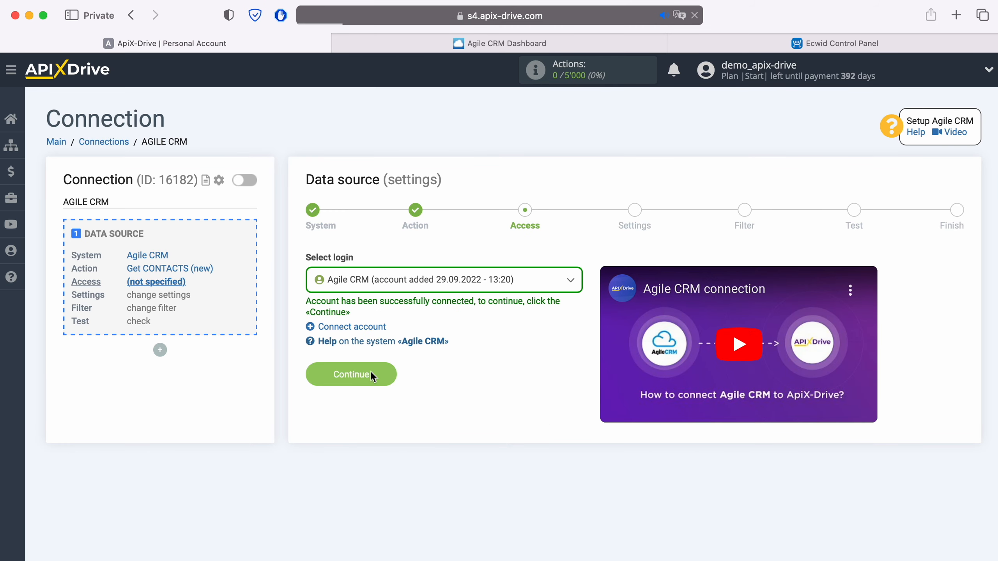
left_click(372, 374)
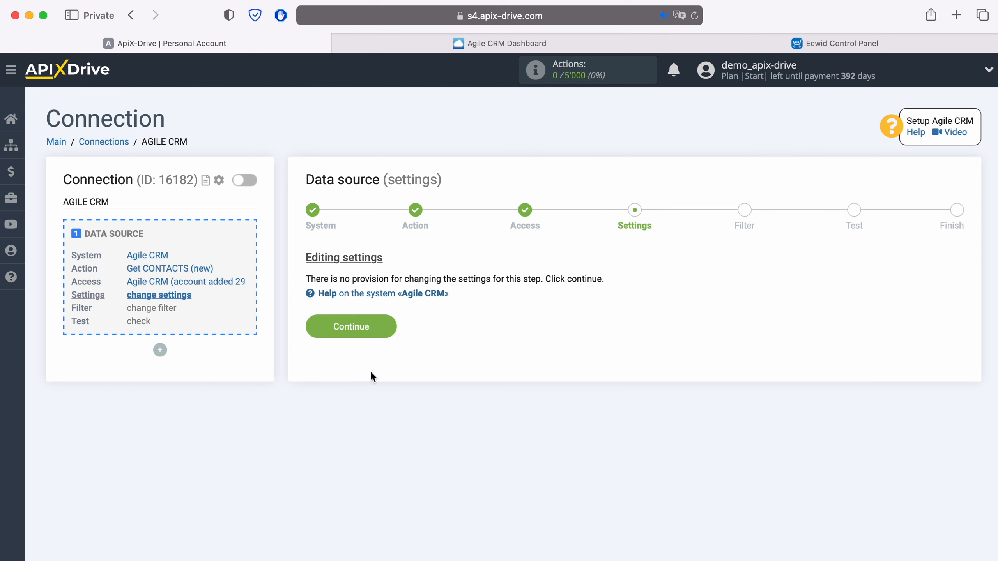
- Pass Settings and Filter unchanged, review the loaded test contact, and finish the source setup
left_click(386, 328)
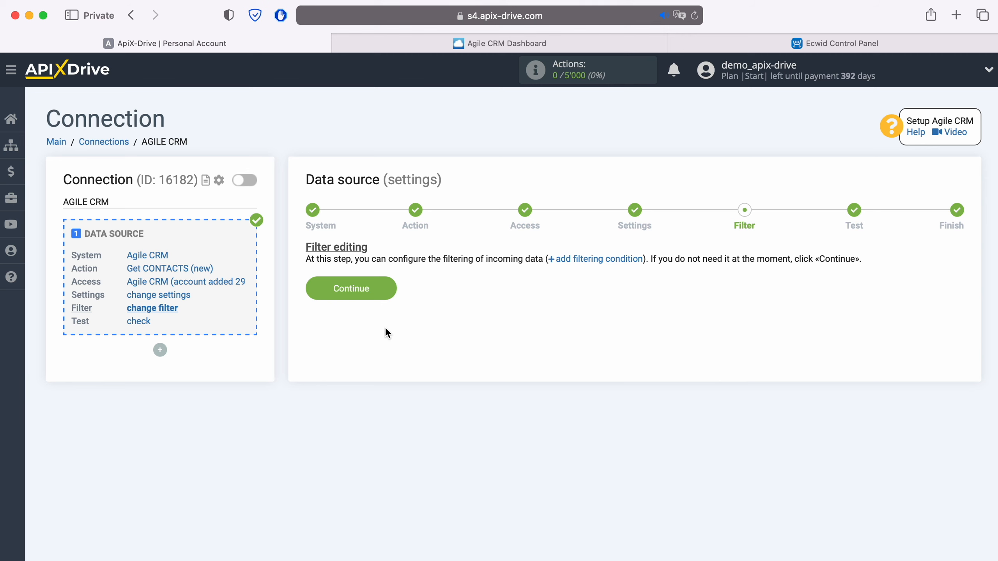
left_click(387, 286)
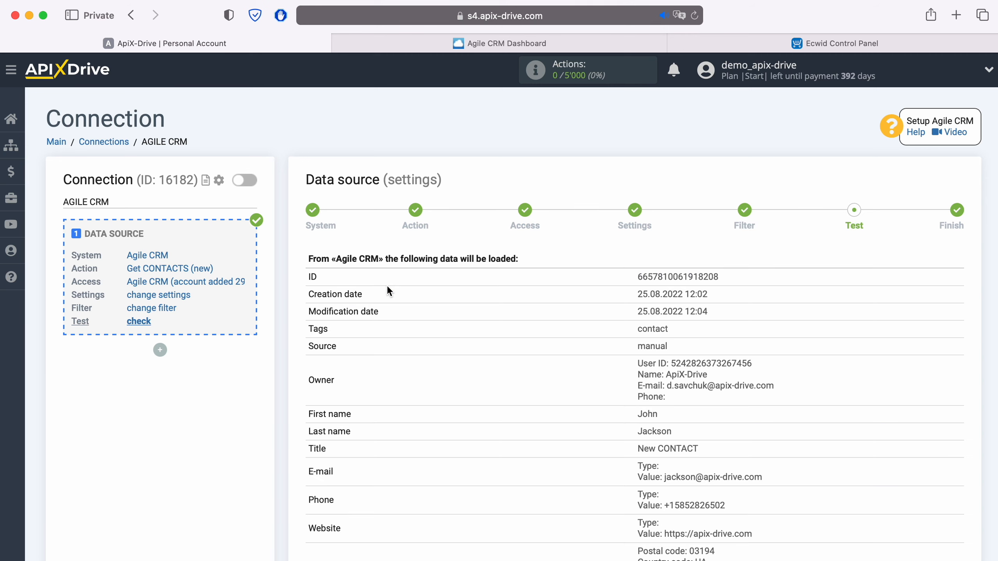
scroll(387, 286, "down", 2)
scroll(387, 287, "down", 2)
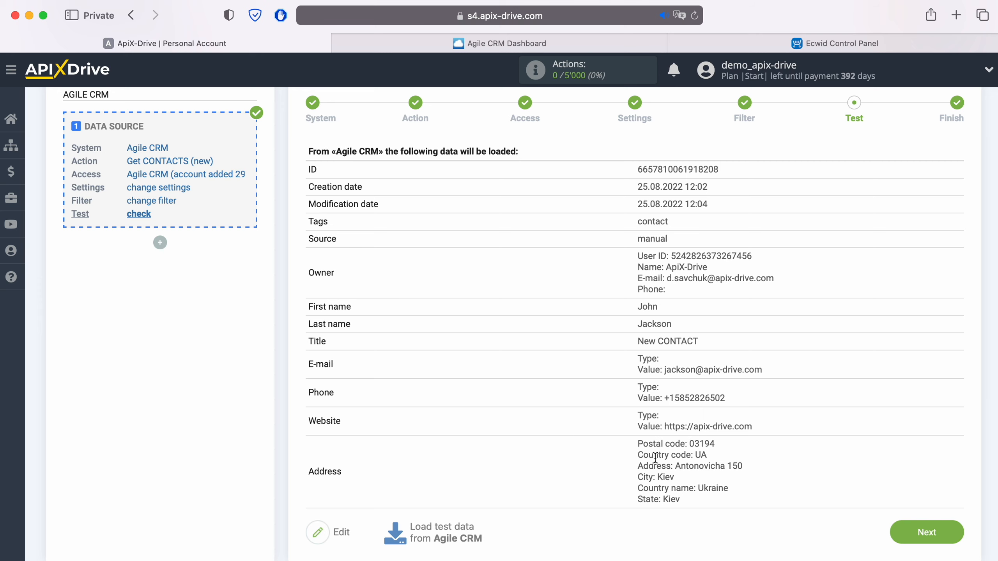
left_click(919, 529)
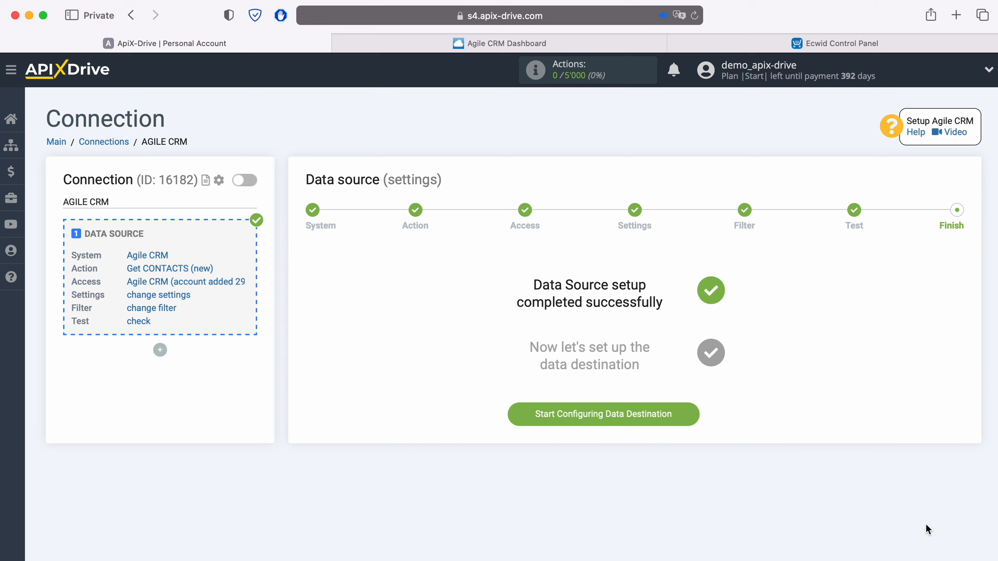
- Start the data destination setup and pick Ecwid from the system list
left_click(689, 419)
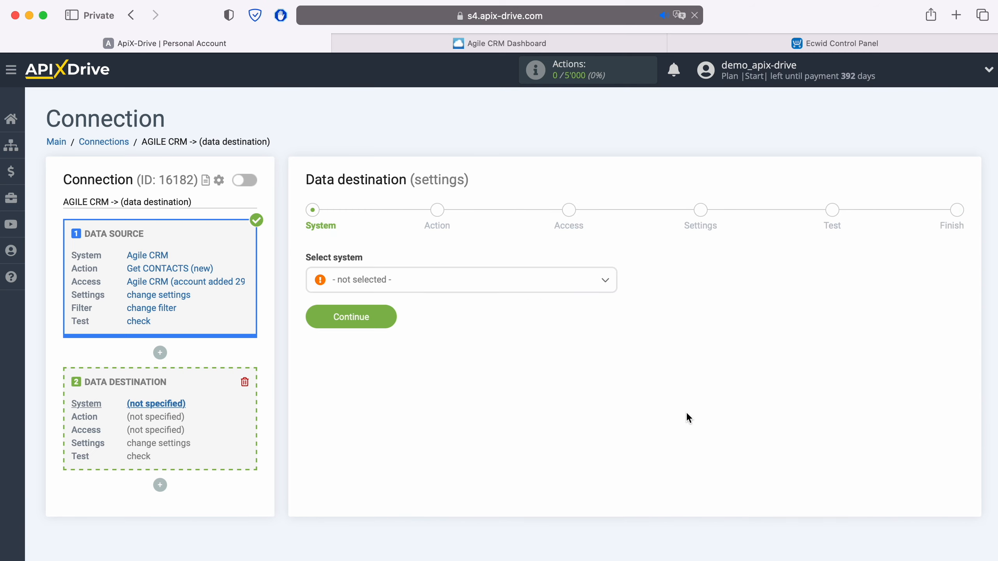
left_click(460, 281)
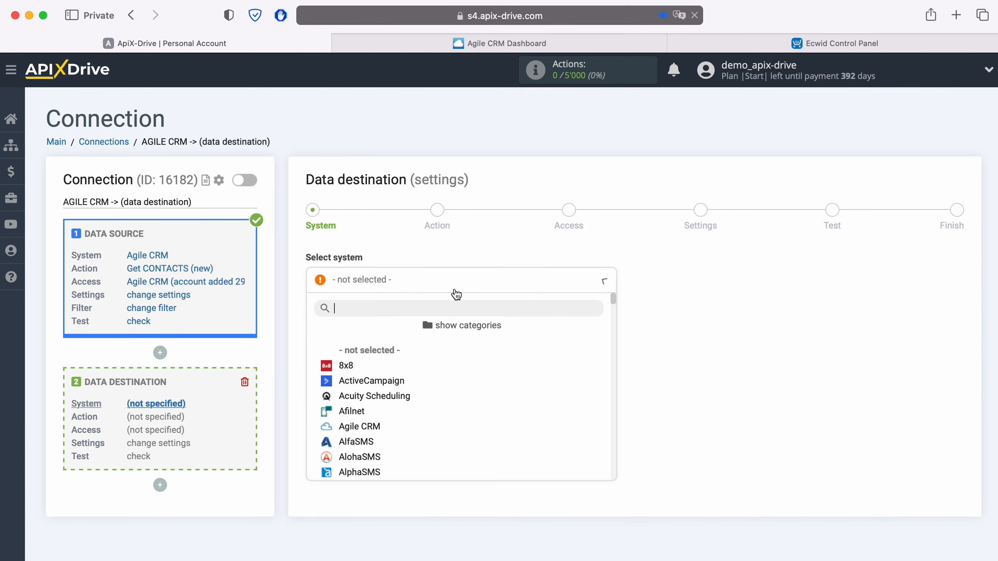
scroll(459, 428, "down", 5)
scroll(462, 430, "down", 10)
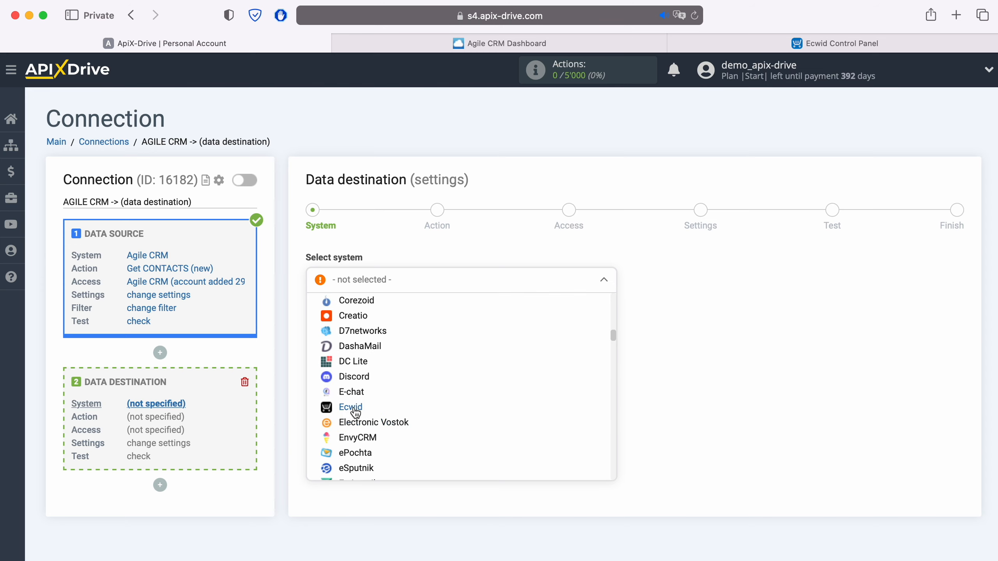
left_click(351, 407)
- Confirm Ecwid as destination and set its action to Create CUSTOMER
left_click(389, 317)
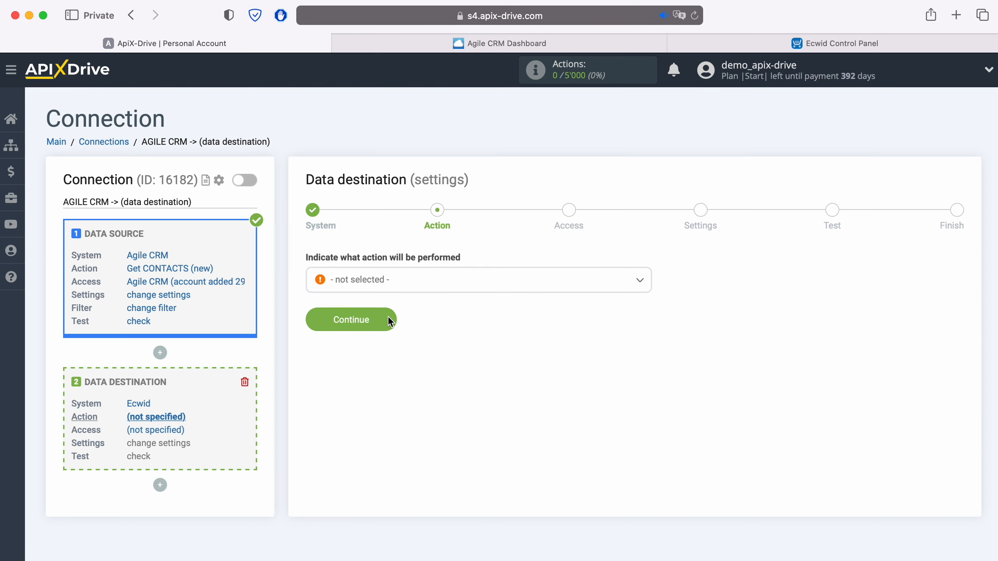
left_click(416, 288)
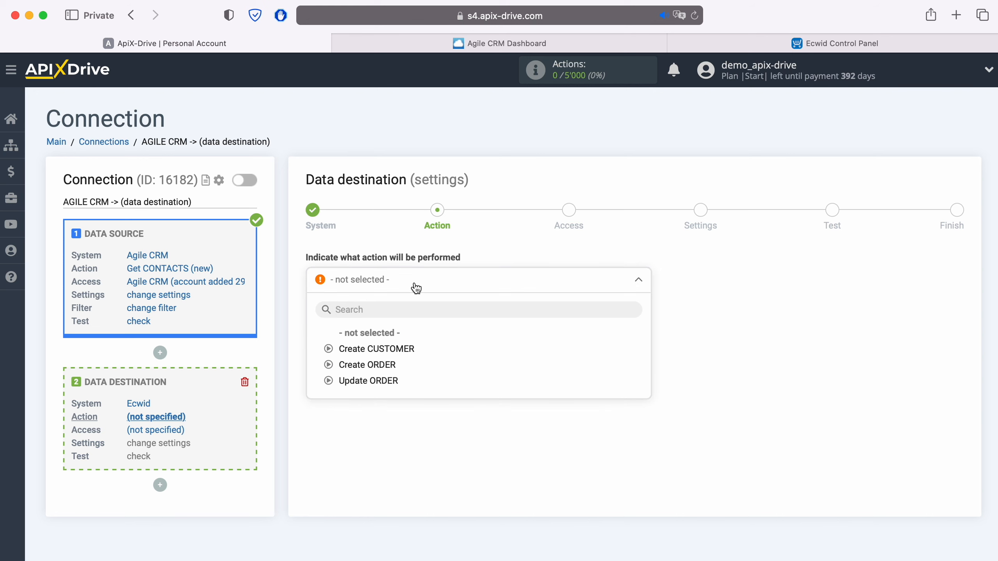
left_click(399, 345)
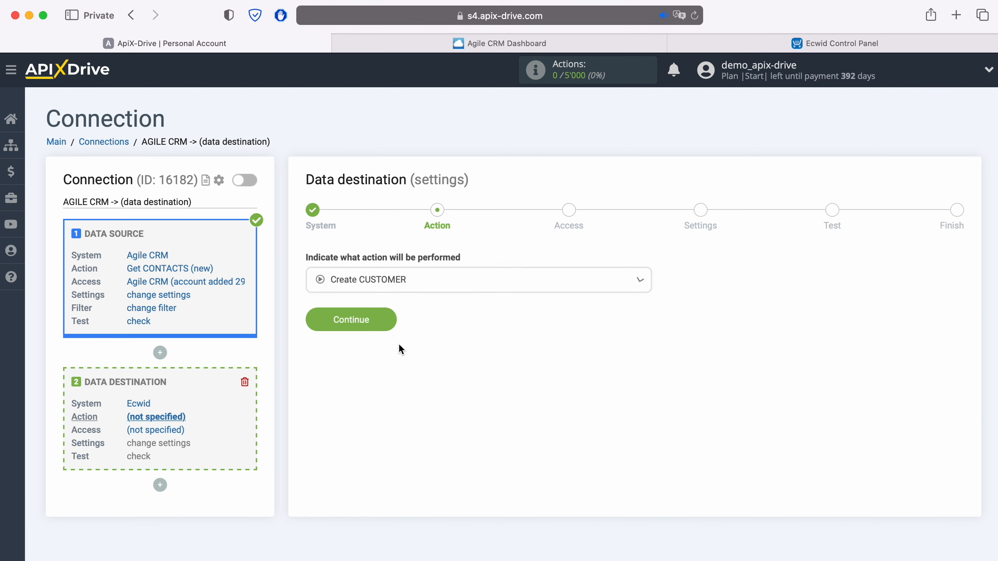
left_click(386, 318)
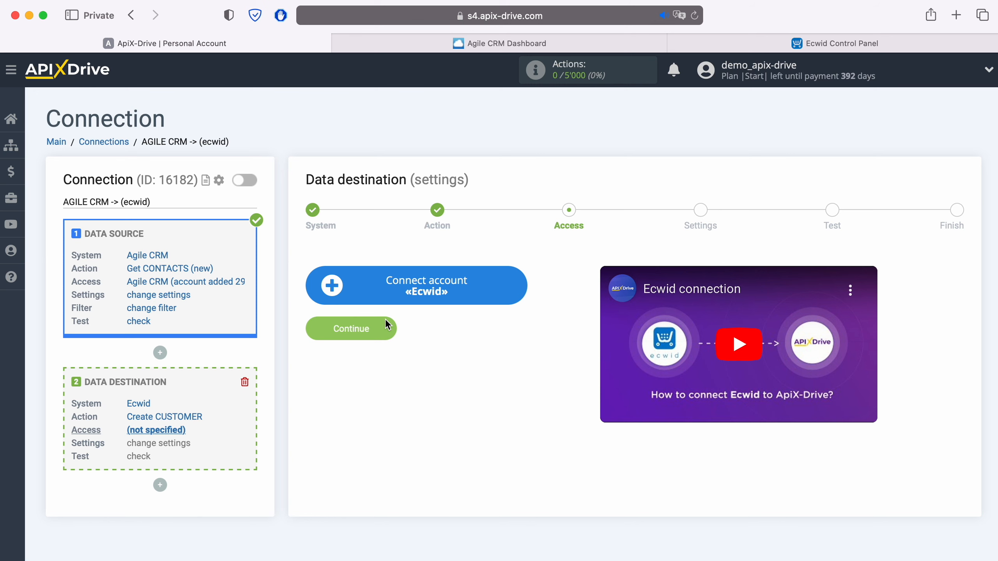
- Connect an Ecwid account by signing in with the store's e-mail and password
left_click(522, 287)
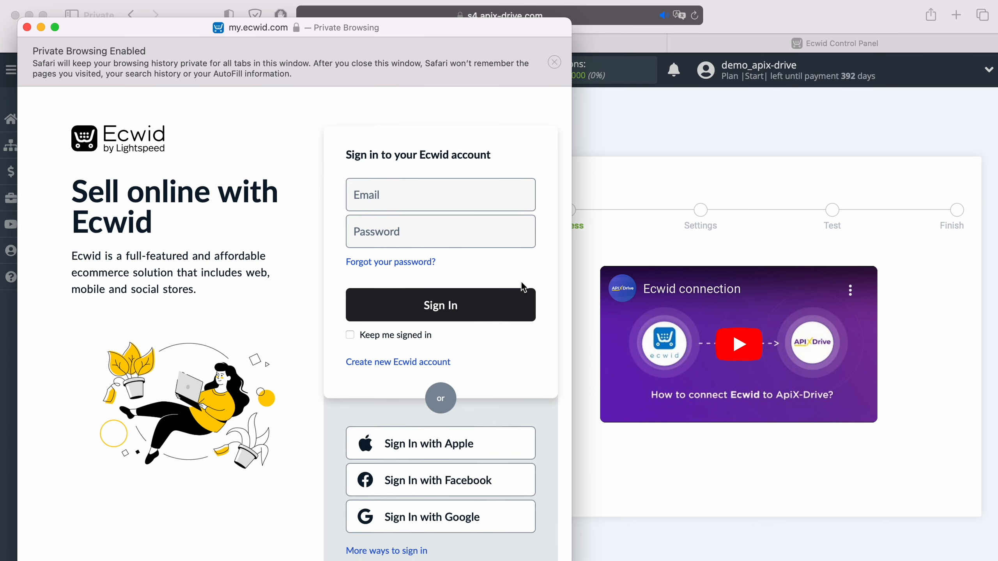
left_click(442, 201)
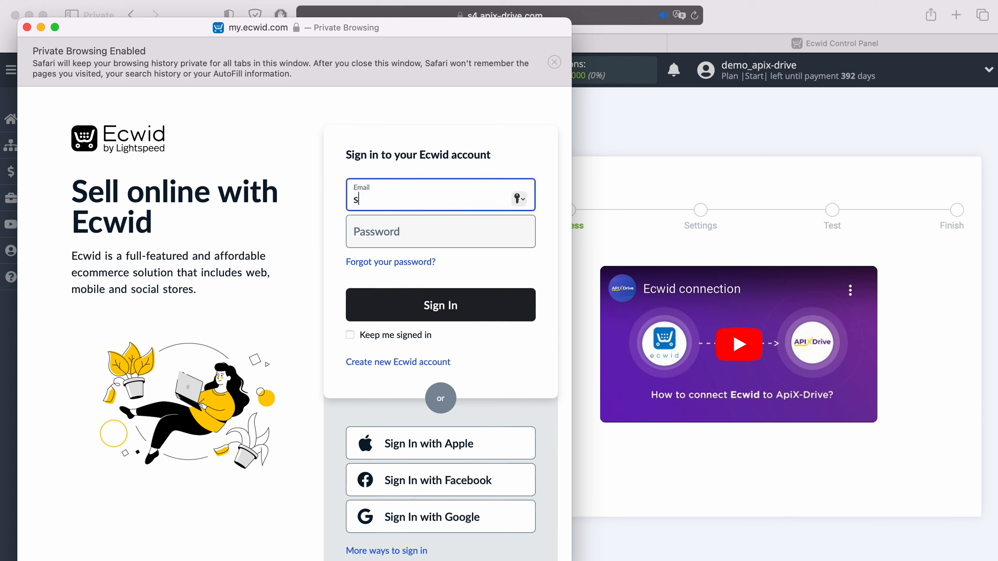
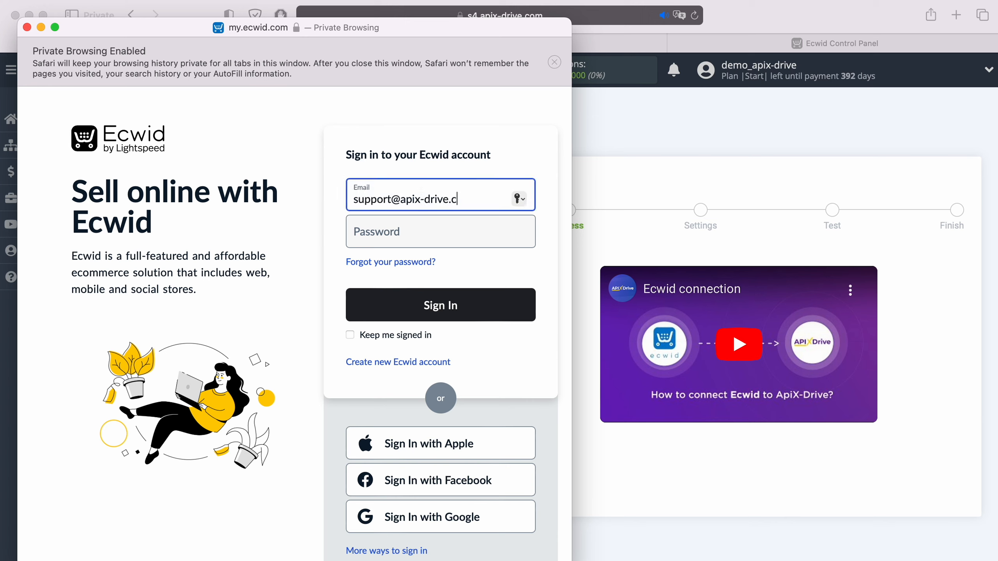
key("Tab")
type("••••••••••••")
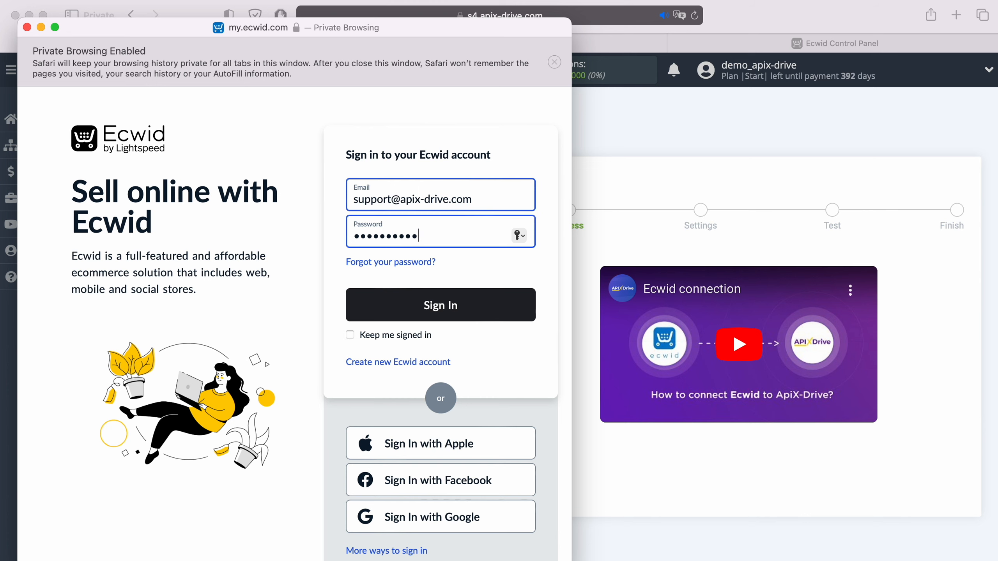
left_click(466, 293)
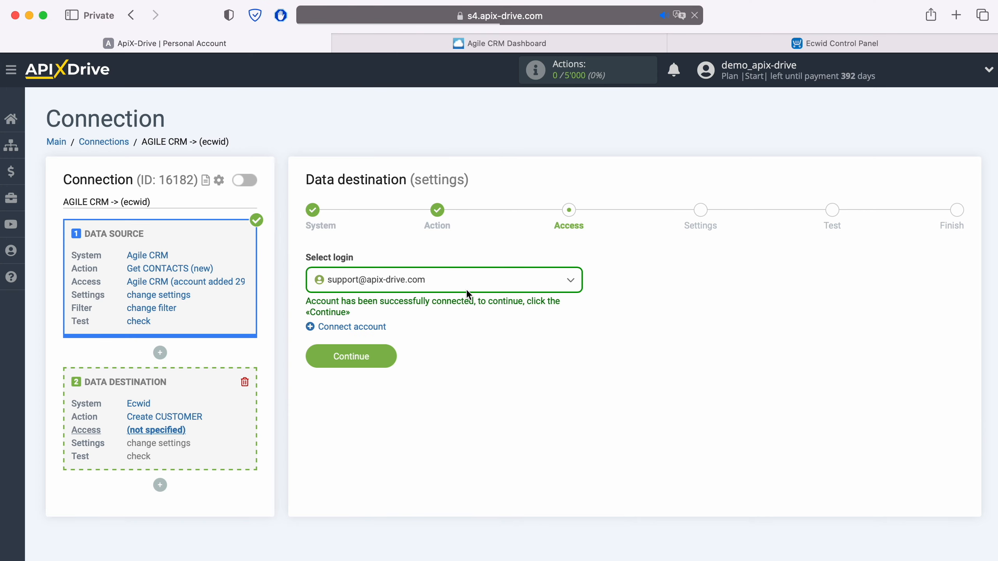
- Select the connected Ecwid login and map E-mail to the contact's email value
left_click(463, 284)
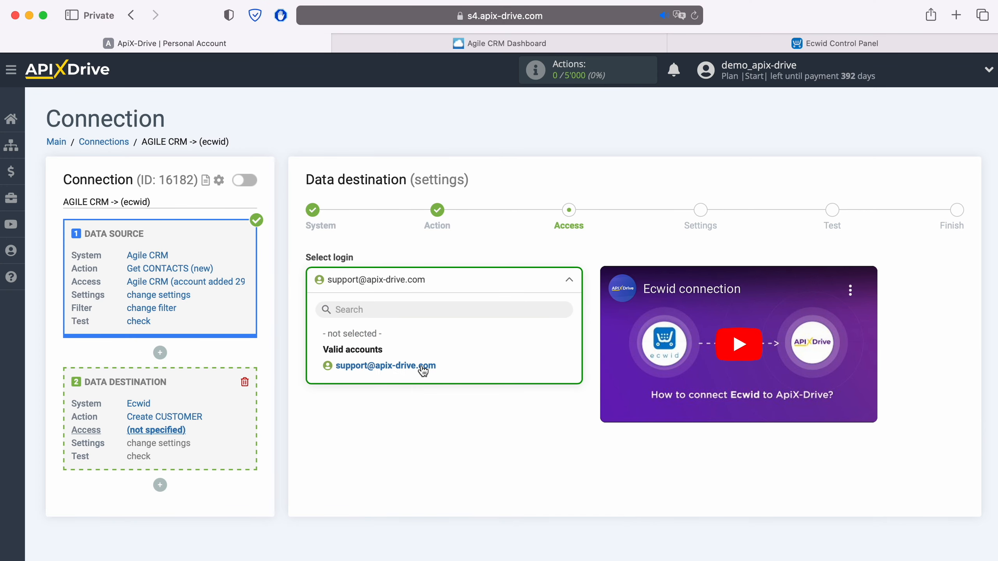
left_click(423, 363)
left_click(392, 355)
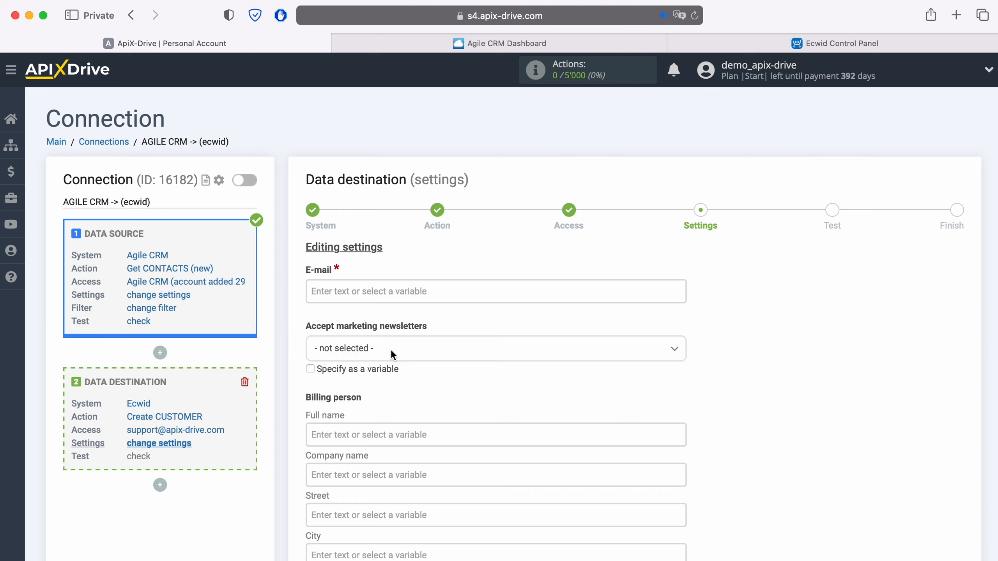
left_click(337, 291)
scroll(519, 350, "down", 3)
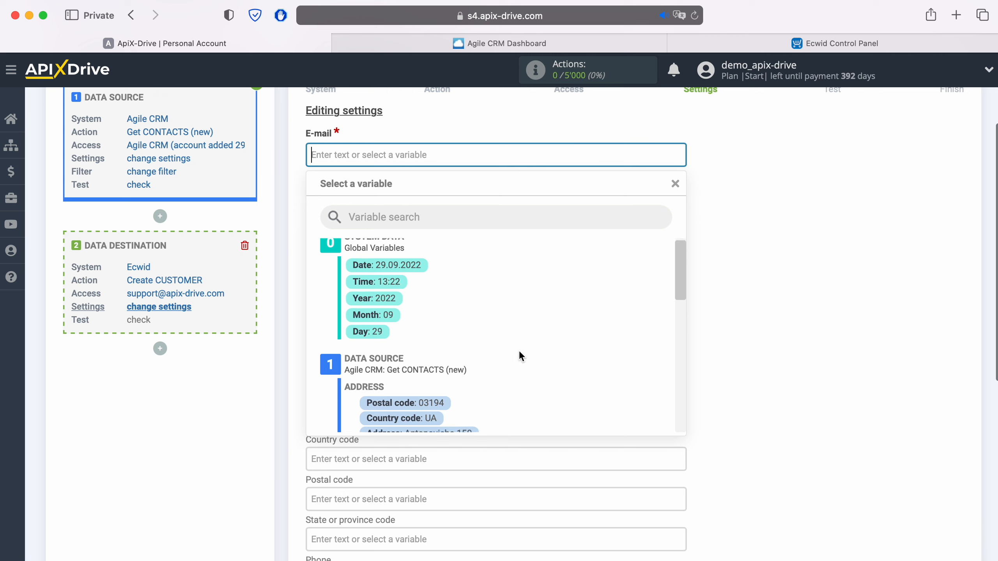
scroll(519, 357, "down", 5)
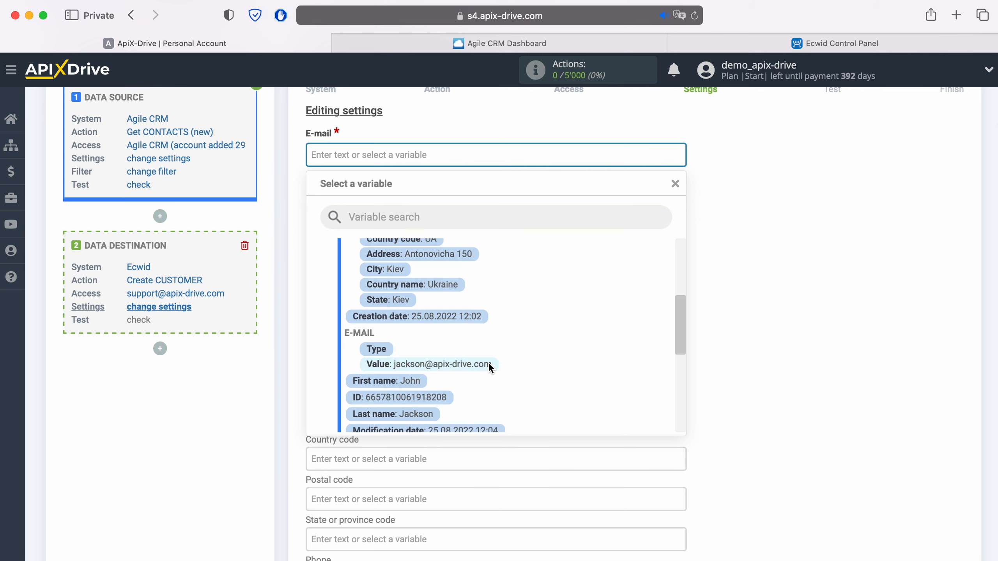
left_click(490, 364)
- Fill Full name with the contact's First name followed by Last name
scroll(488, 363, "down", 3)
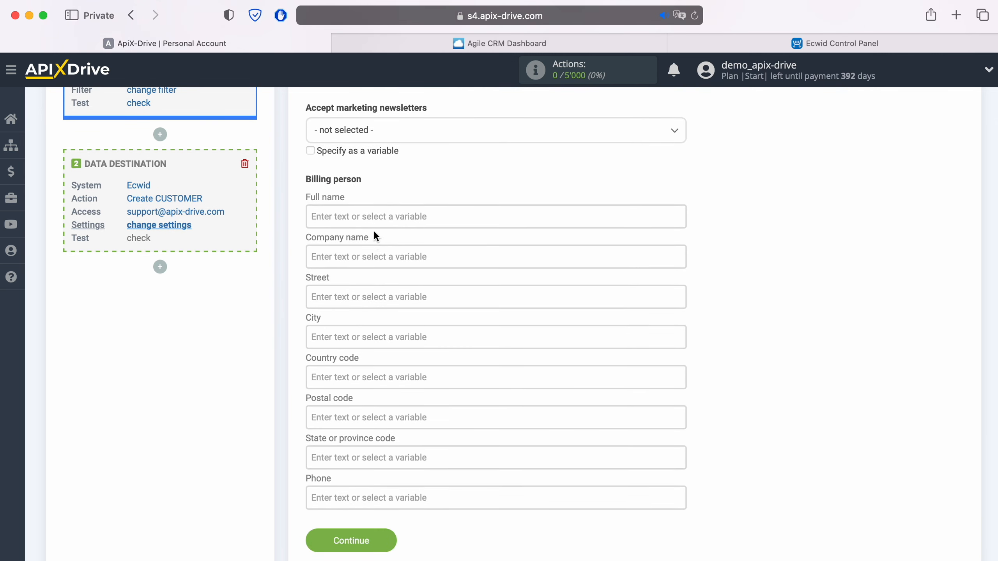
left_click(373, 216)
scroll(515, 323, "down", 5)
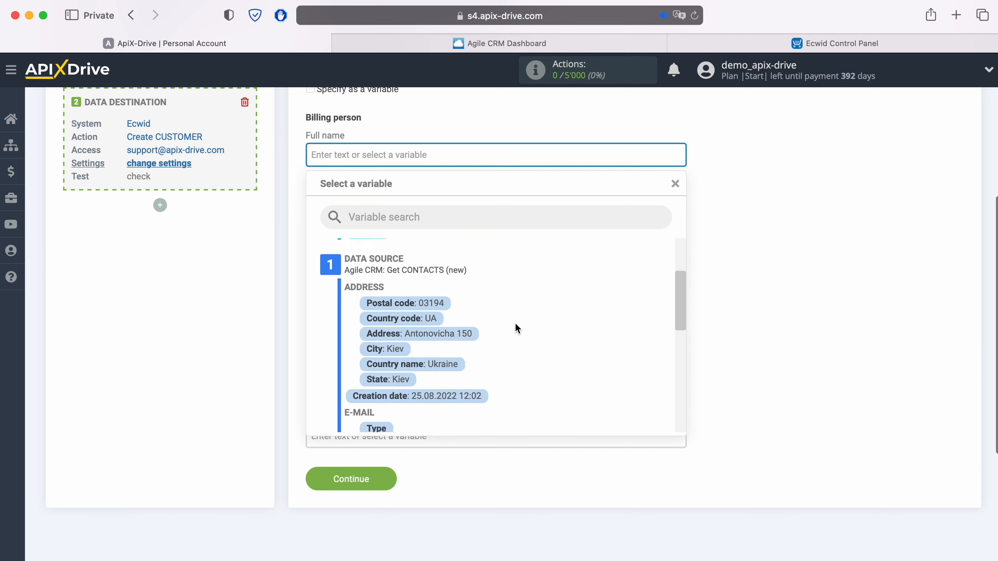
scroll(515, 324, "down", 3)
left_click(417, 373)
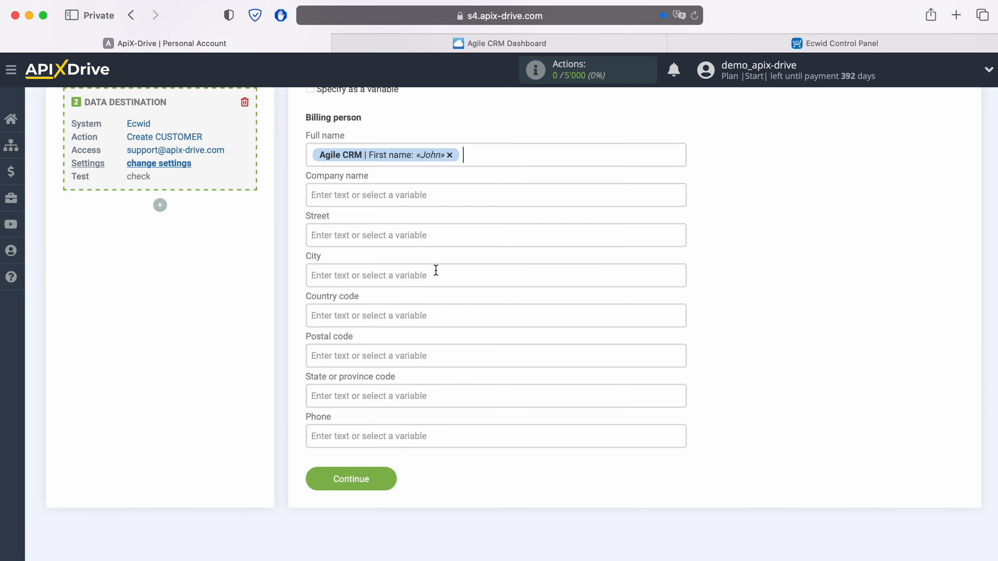
left_click(493, 160)
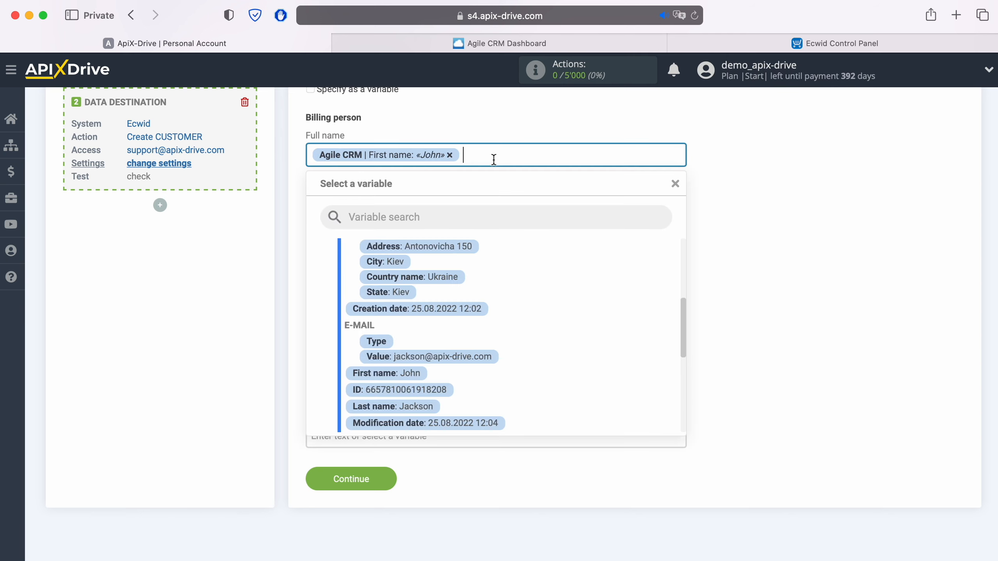
left_click(430, 409)
- Map Phone to the contact's phone value and save the mapping
left_click(405, 434)
scroll(406, 427, "down", 5)
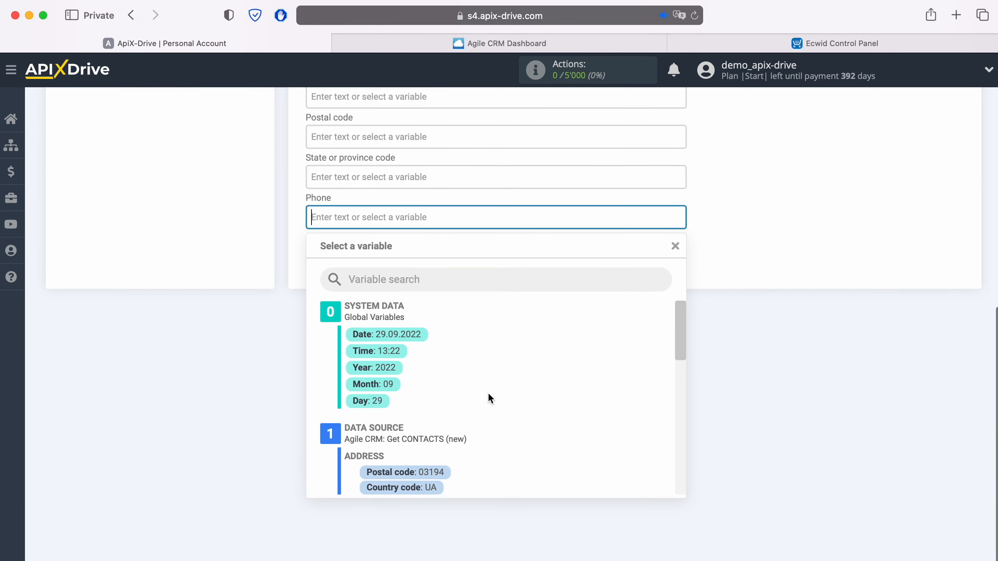
scroll(489, 389, "down", 5)
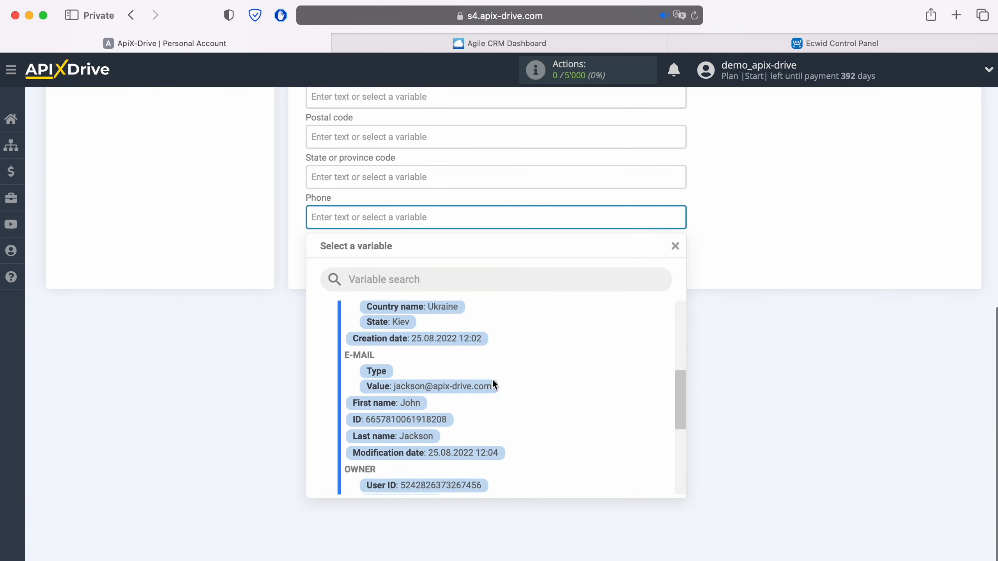
scroll(493, 380, "down", 5)
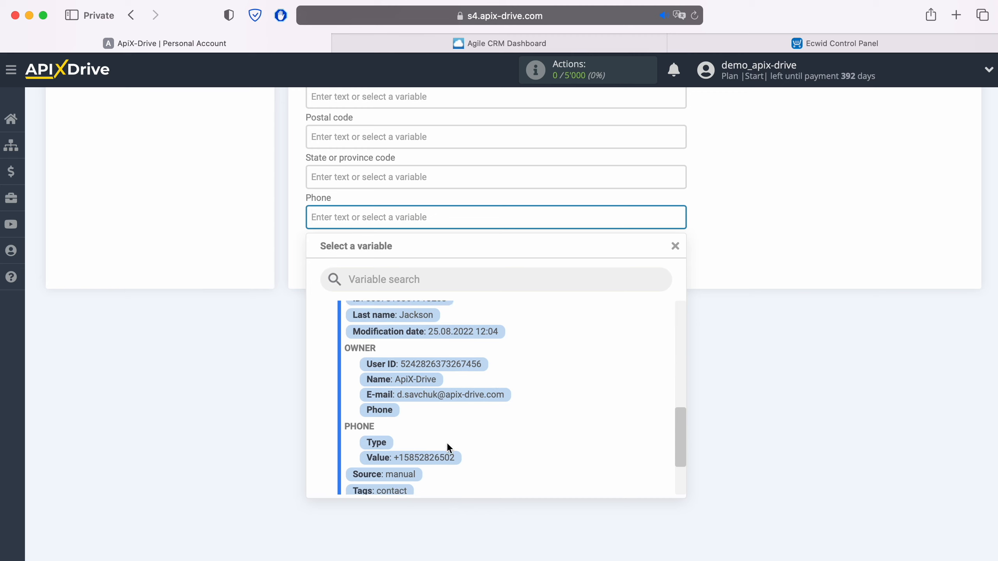
left_click(447, 458)
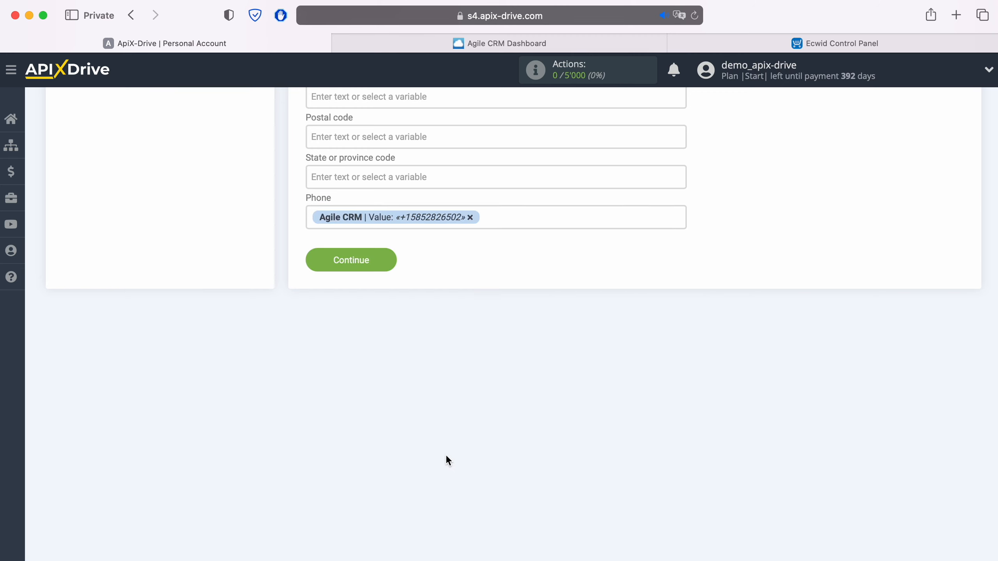
left_click(393, 259)
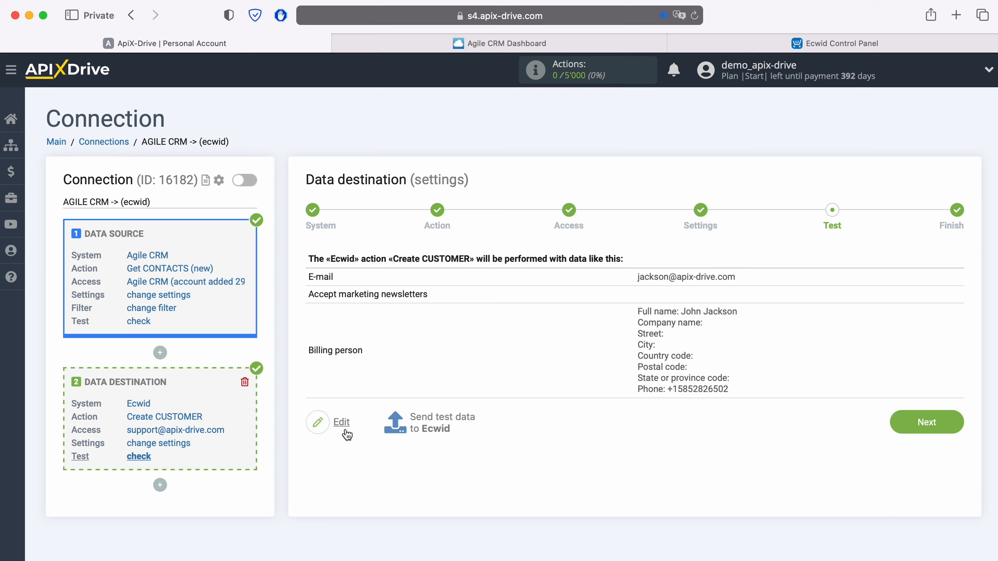
- Send test customer data to Ecwid so the Create CUSTOMER task completes
left_click(443, 415)
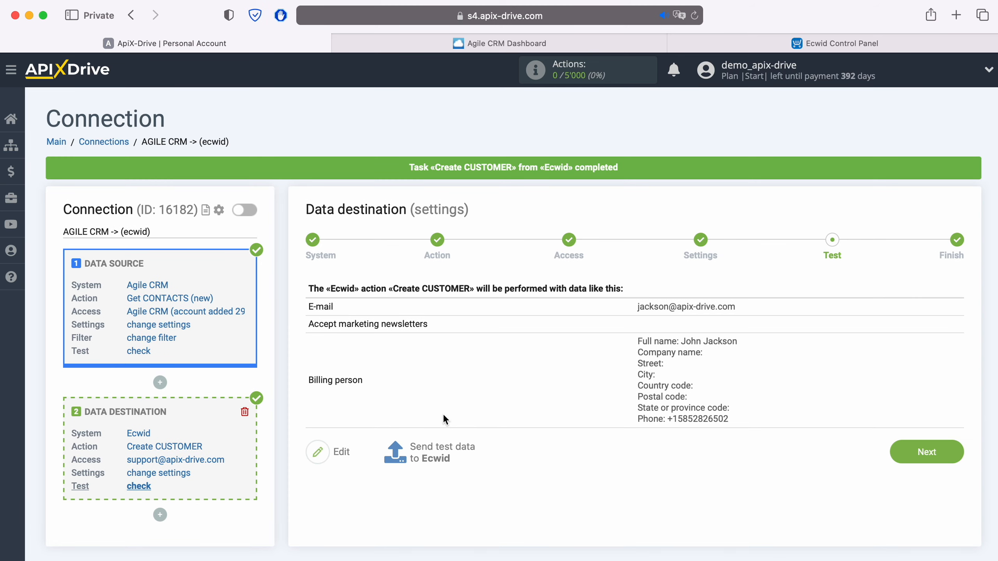
left_click(798, 41)
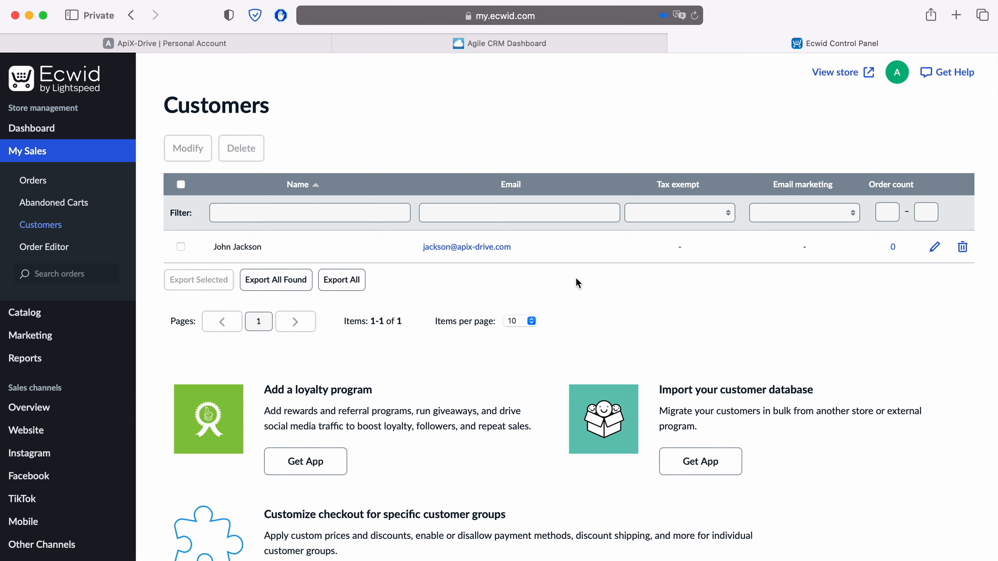
left_click(178, 40)
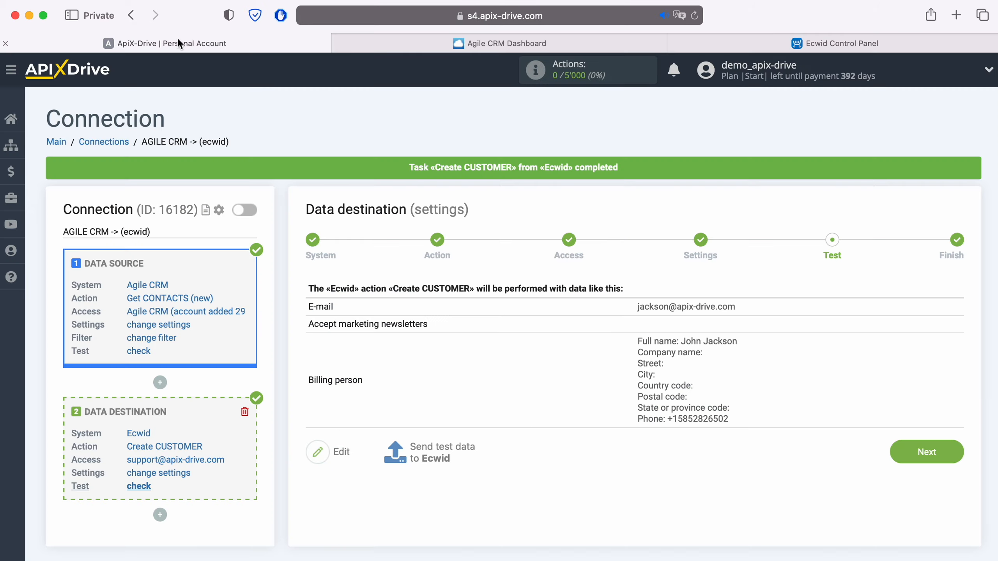
- Finish the Ecwid setup, enable auto-update, and set the update interval to 5 minutes
left_click(911, 457)
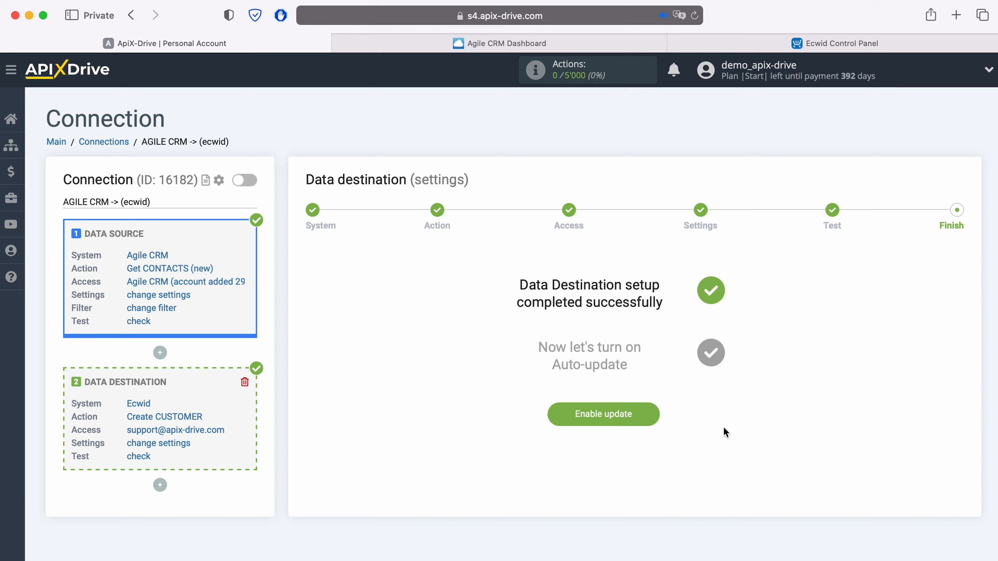
left_click(652, 416)
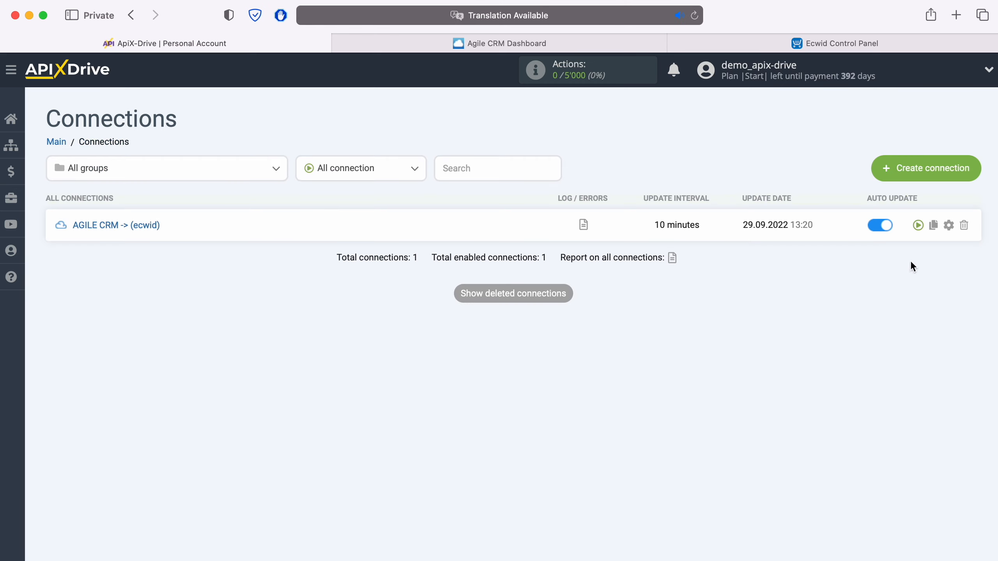
left_click(947, 226)
left_click(546, 325)
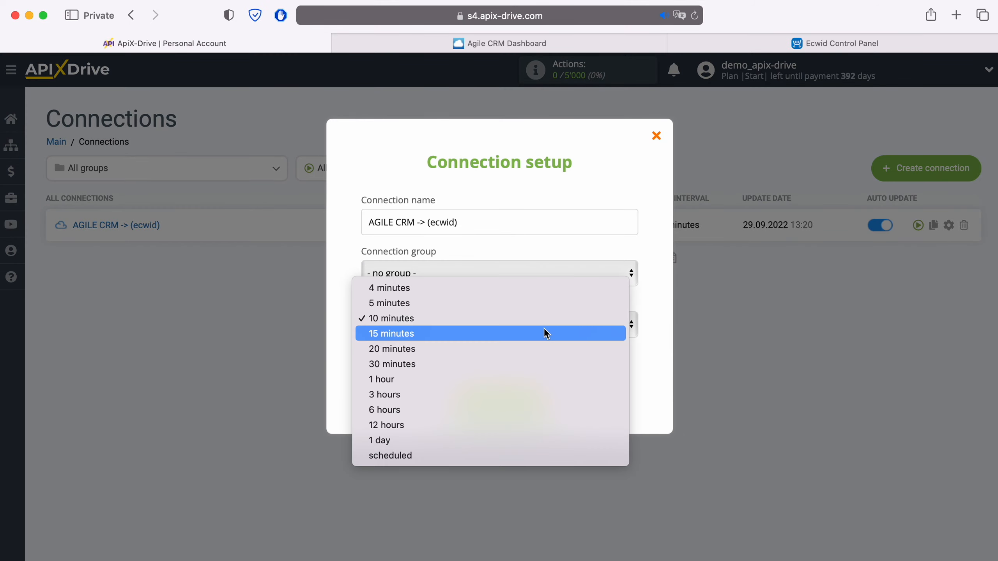
left_click(492, 303)
left_click(541, 403)
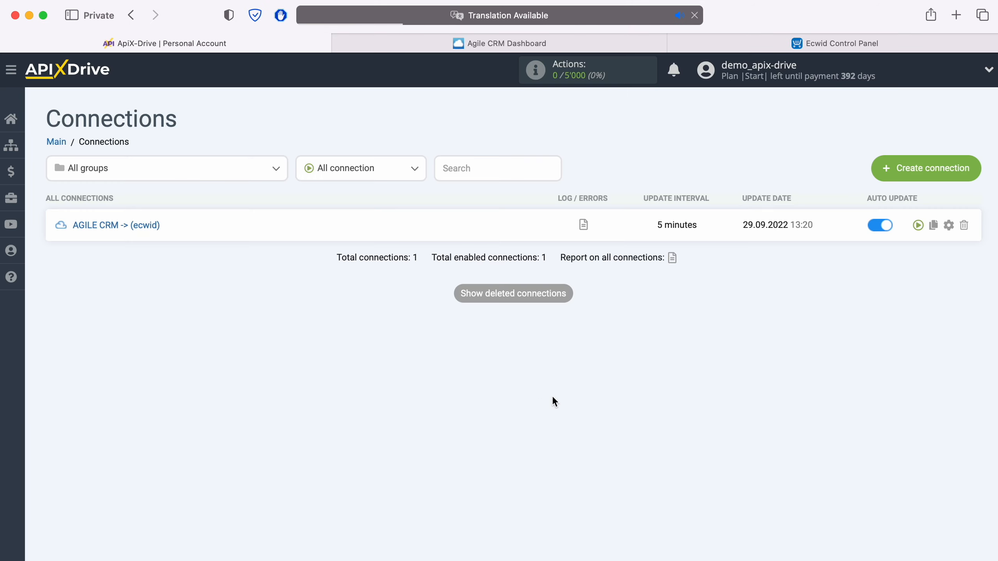